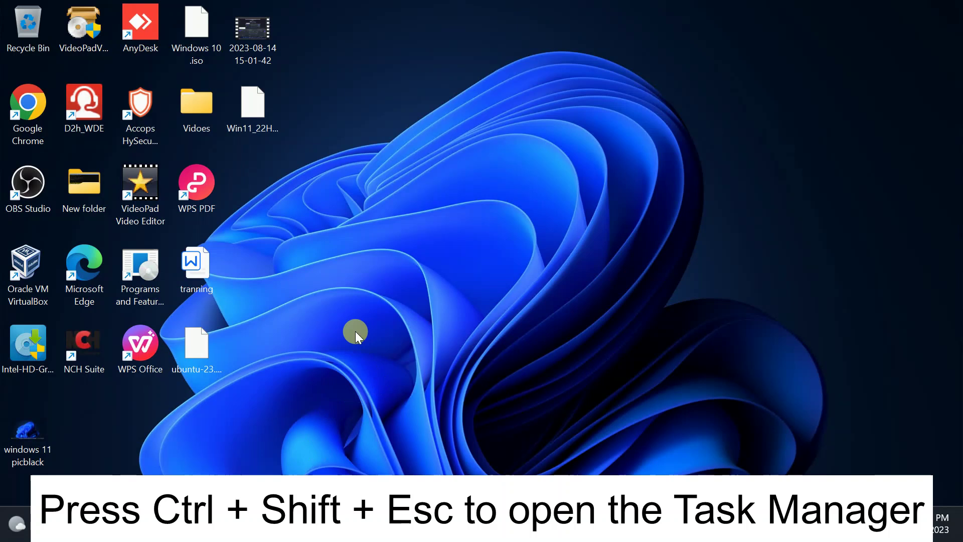
Step: Open Task Manager maximized on its Details list of running processes
key(ctrl+shift+Escape)
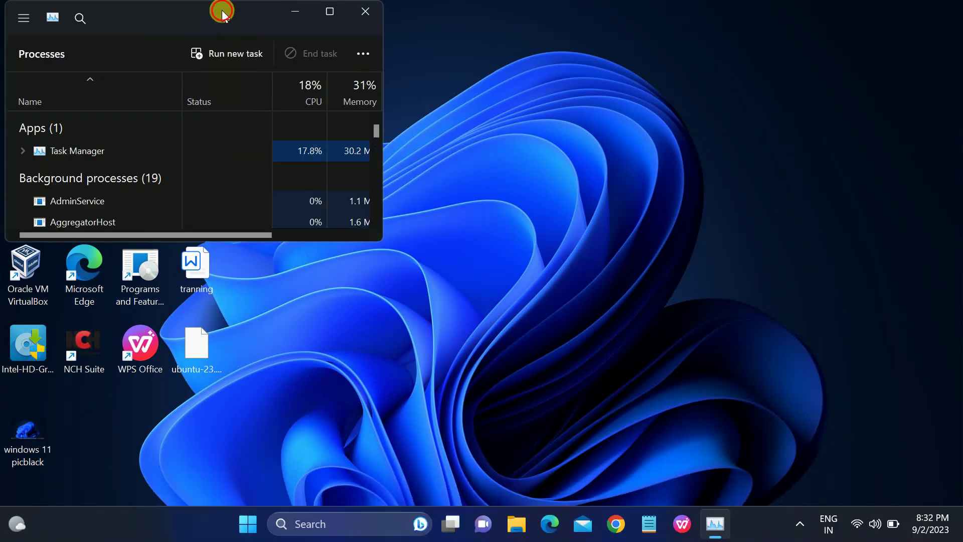
drag(222, 12, 450, 107)
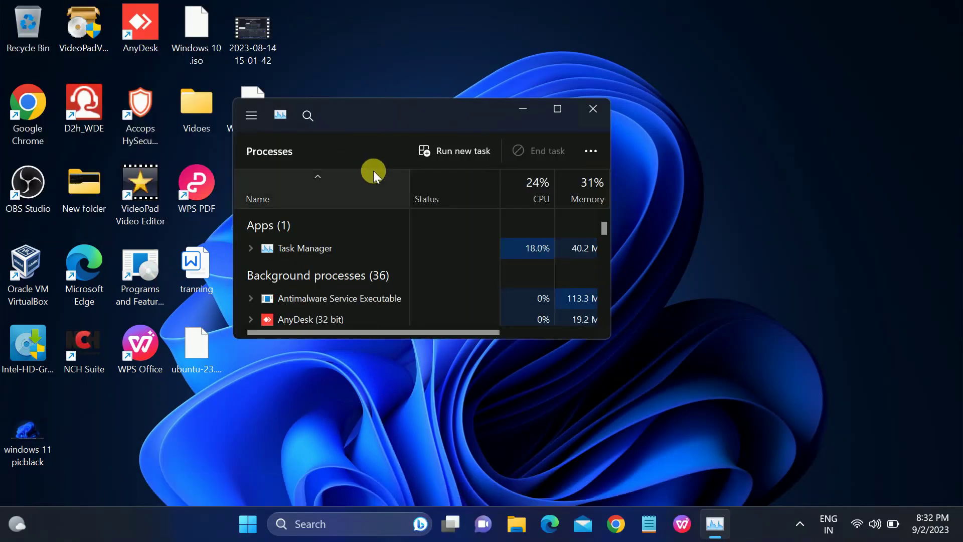
click(558, 108)
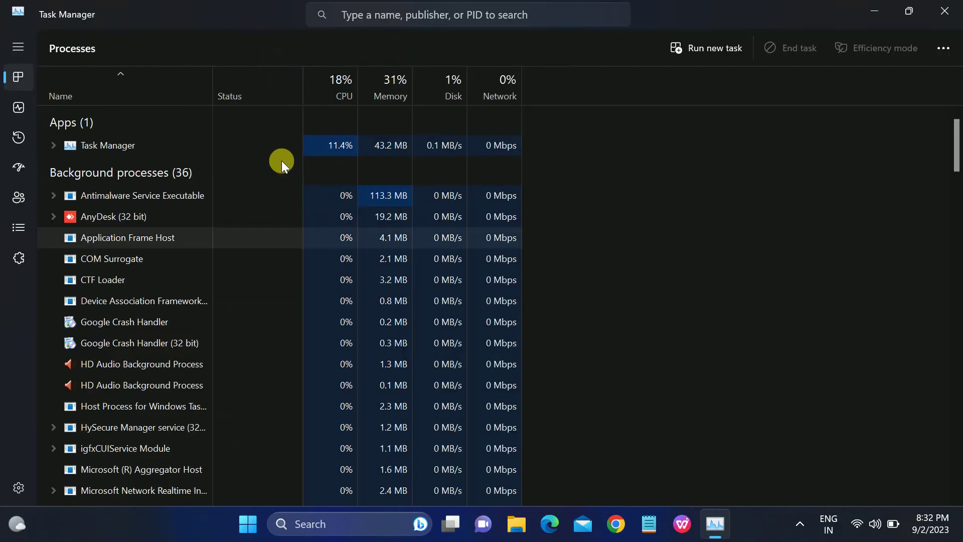
right_click(759, 525)
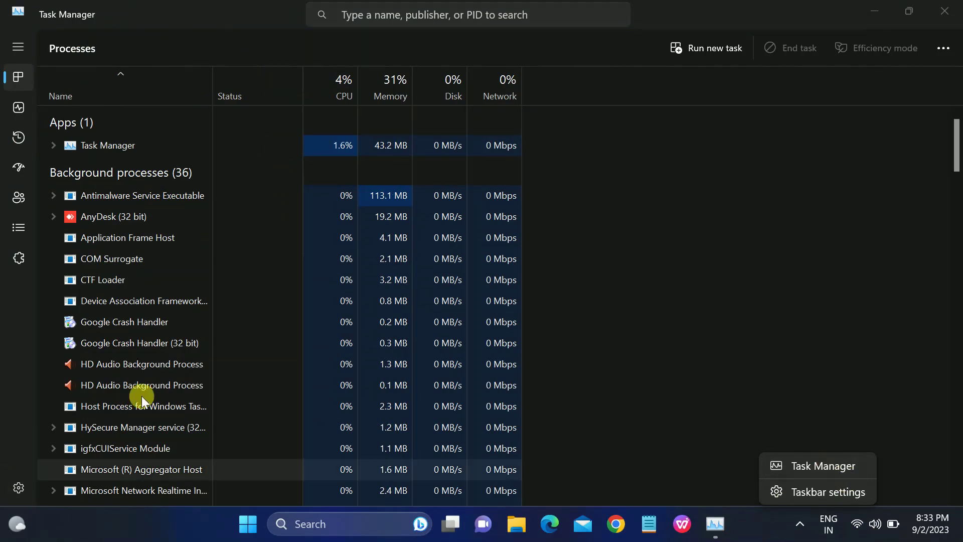
click(18, 229)
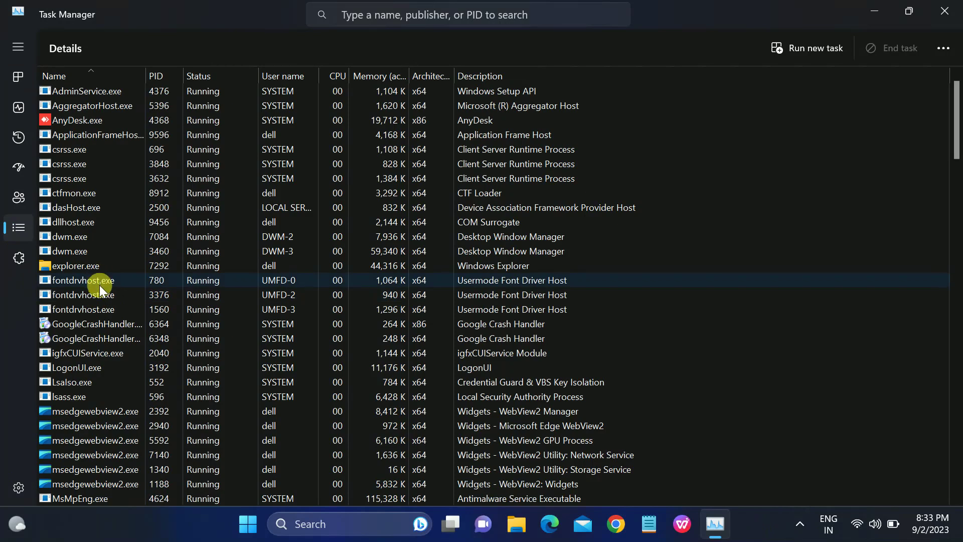
Step: Find the suspended SearchHost.exe process (PID 7236) in the Details list and open its shortcut menu
scroll(100, 285, down, 2)
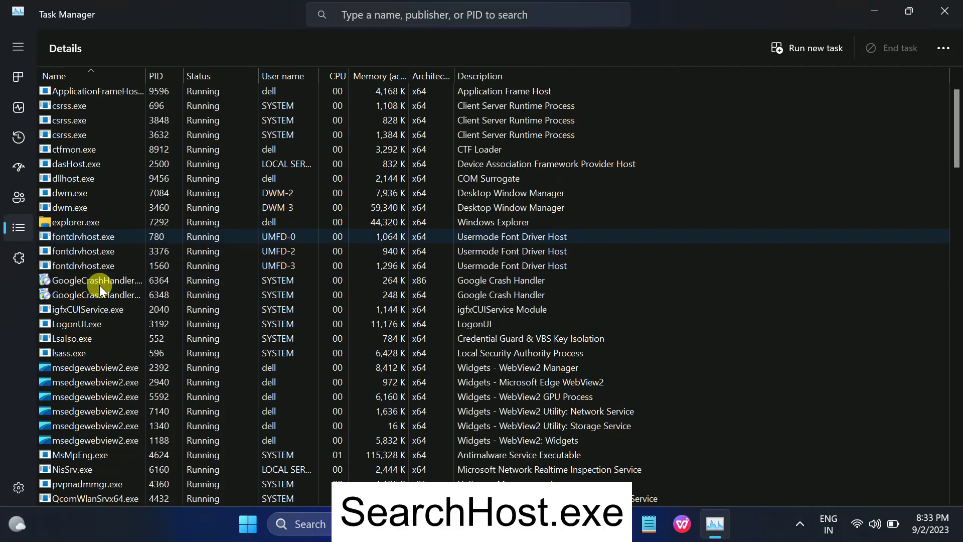
scroll(99, 287, down, 3)
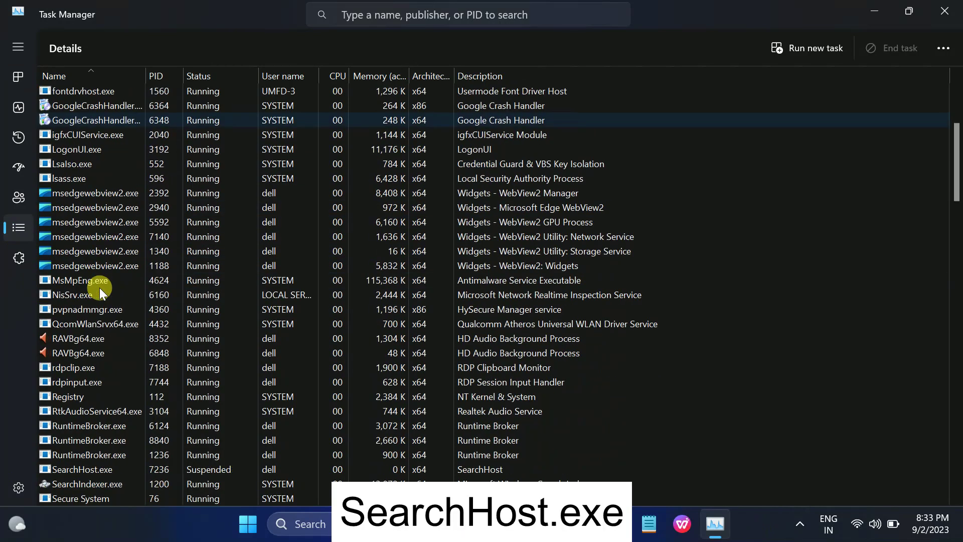
scroll(100, 292, down, 1)
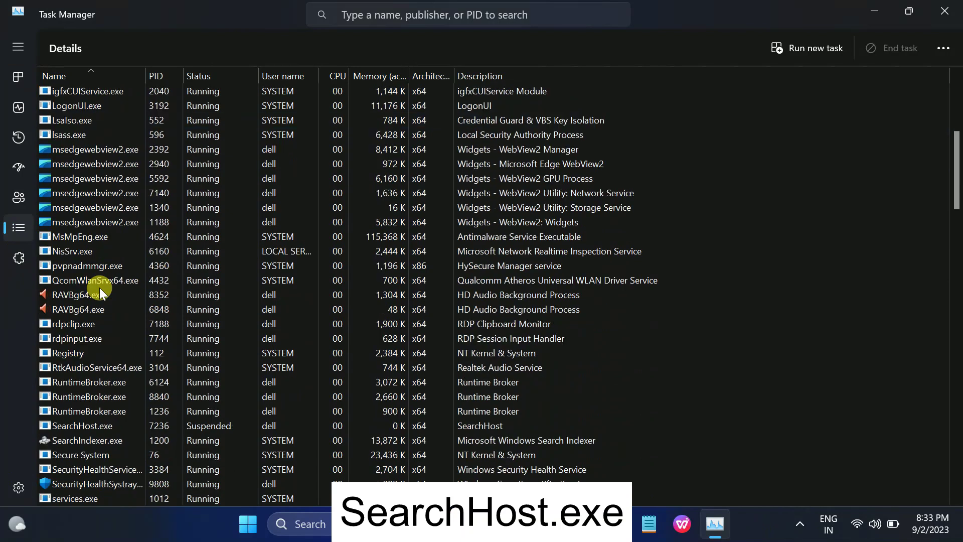
scroll(100, 292, down, 2)
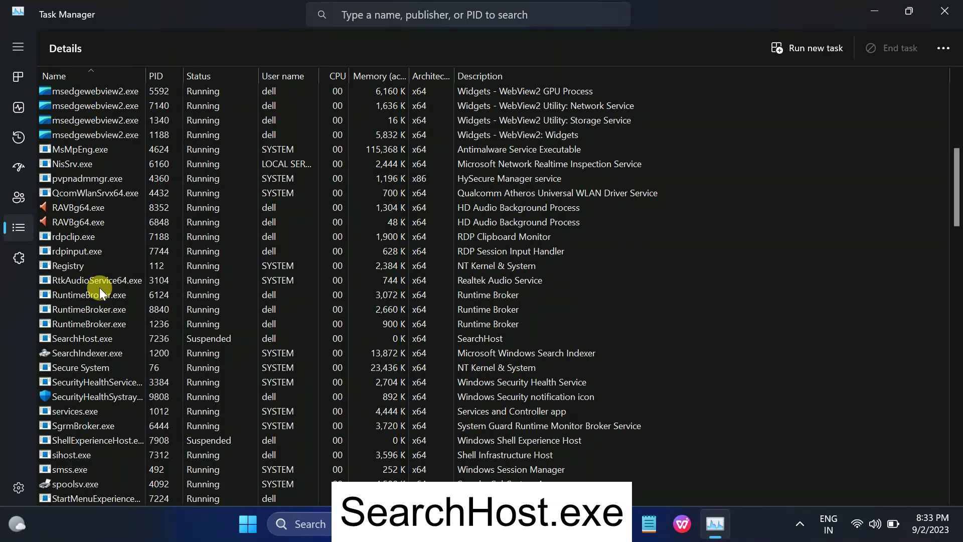
scroll(100, 290, down, 1)
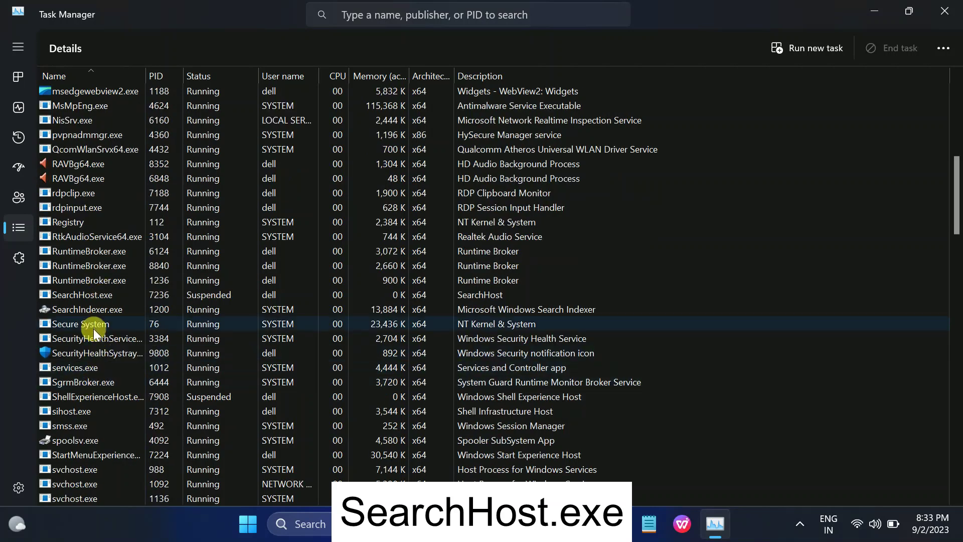
click(71, 298)
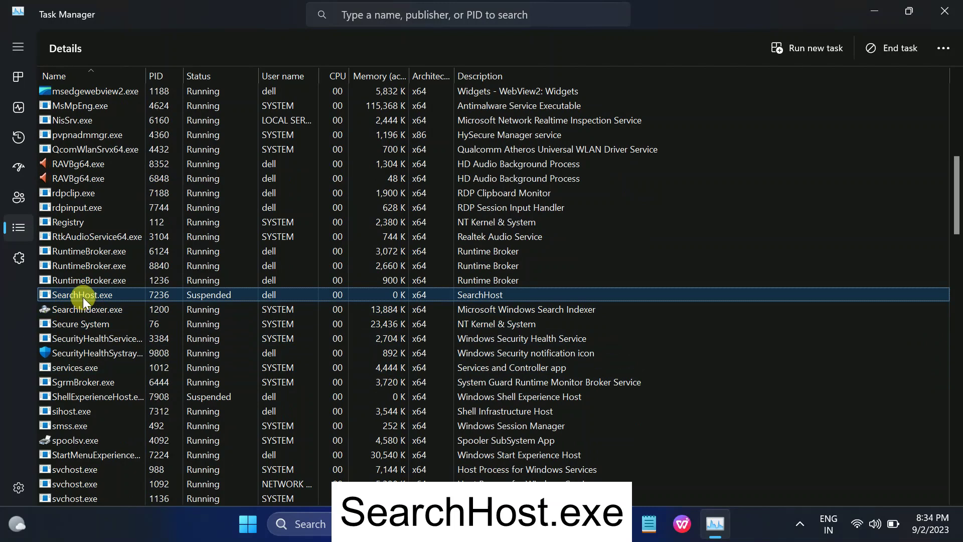
right_click(86, 296)
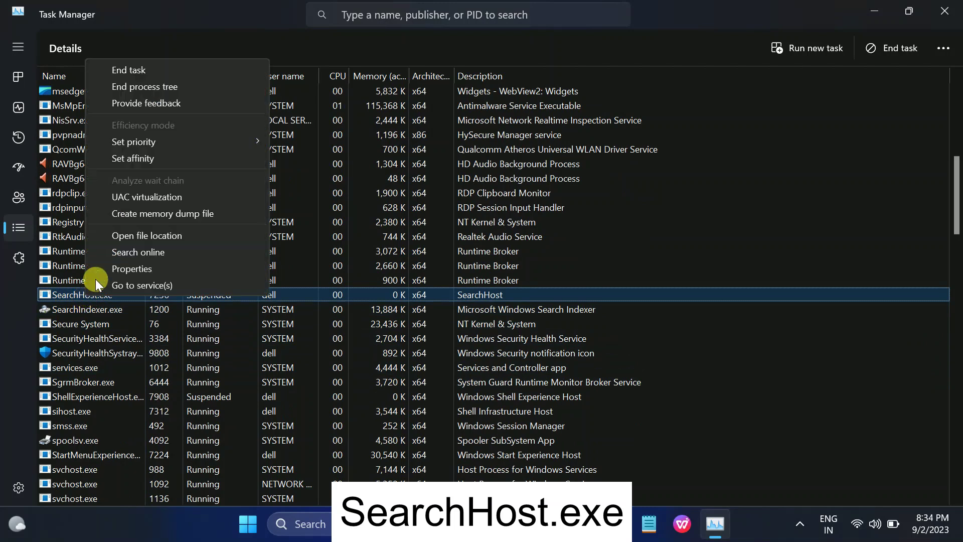
Step: End and confirm ending the SearchHost.exe process, then close Task Manager
click(134, 71)
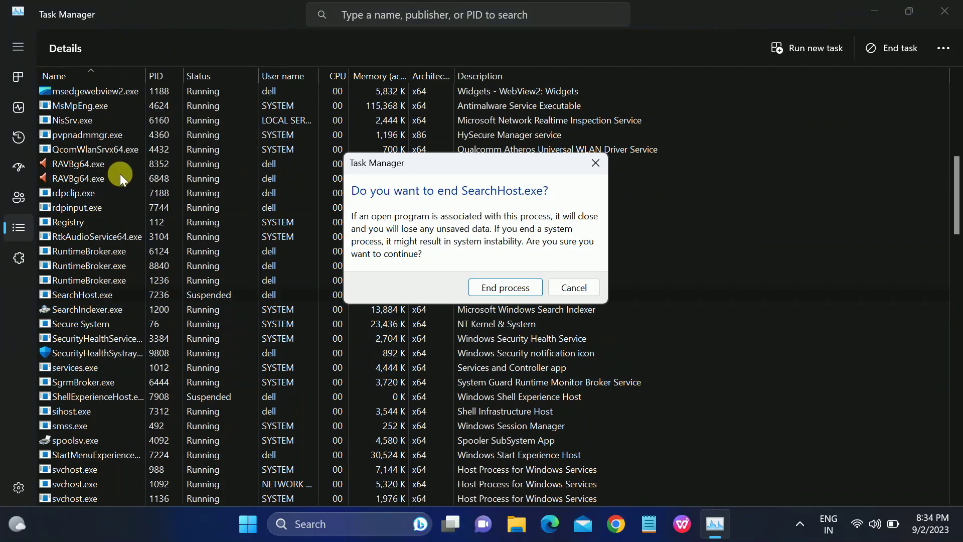
click(503, 288)
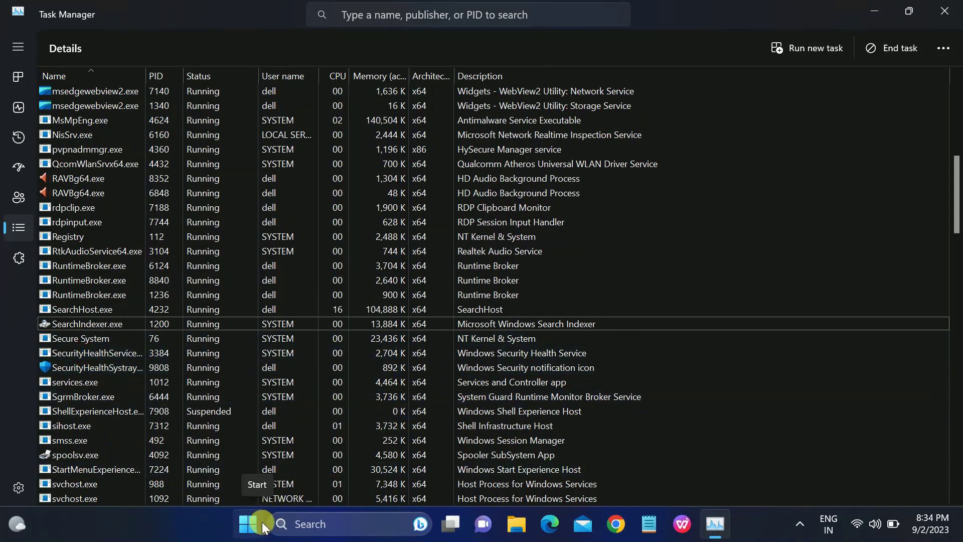
click(944, 10)
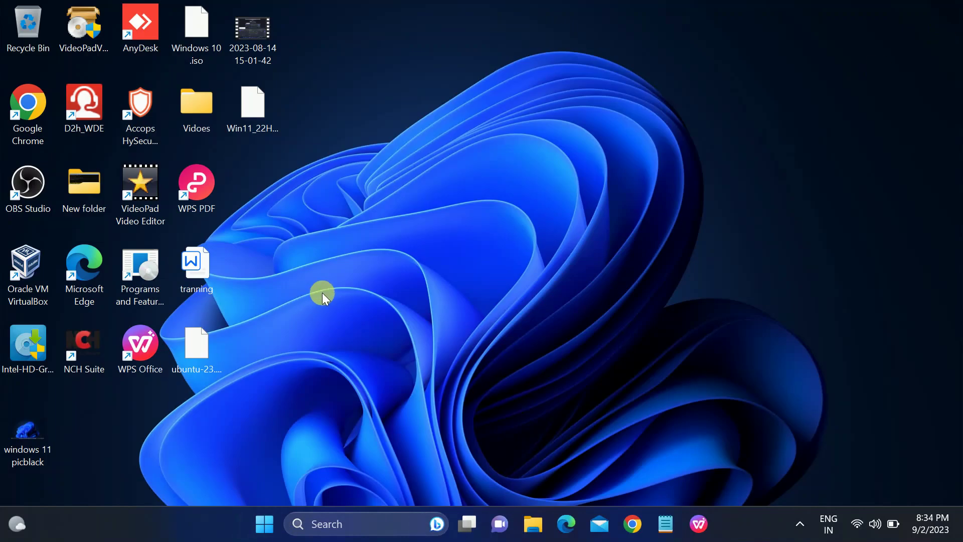
Step: Open the Windows Settings app on its System page with Win+I
right_click(371, 231)
key(Escape)
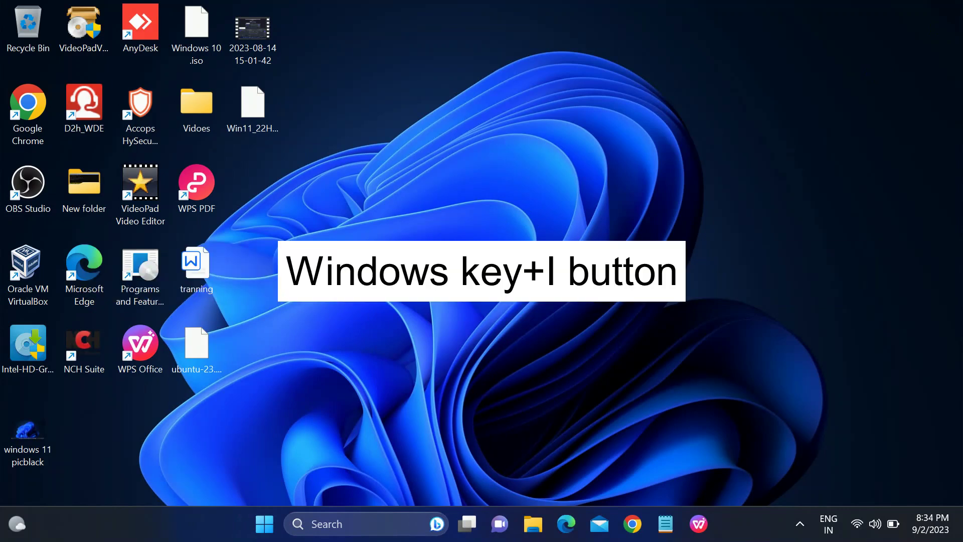
key(super+i)
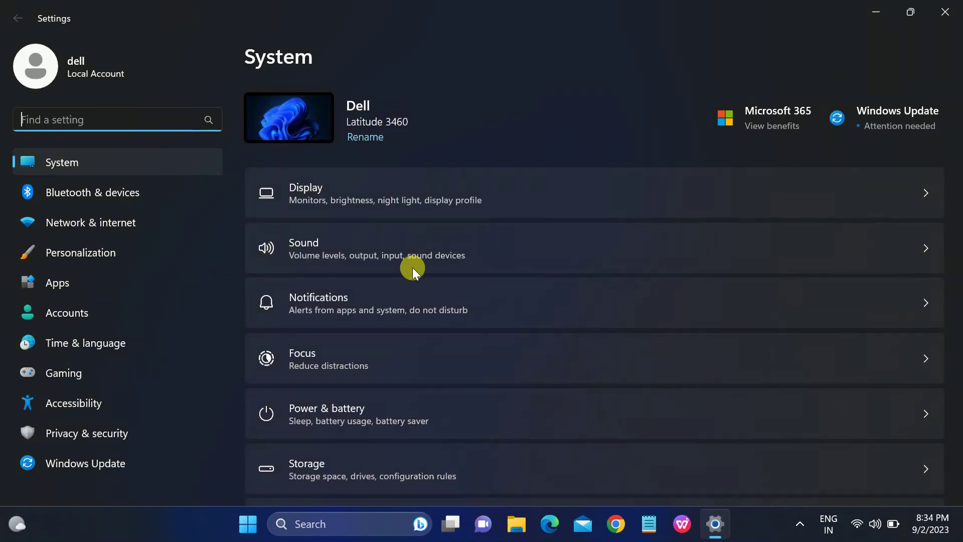
Step: Go to Privacy & security > Searching Windows and scroll down to Related settings
click(246, 530)
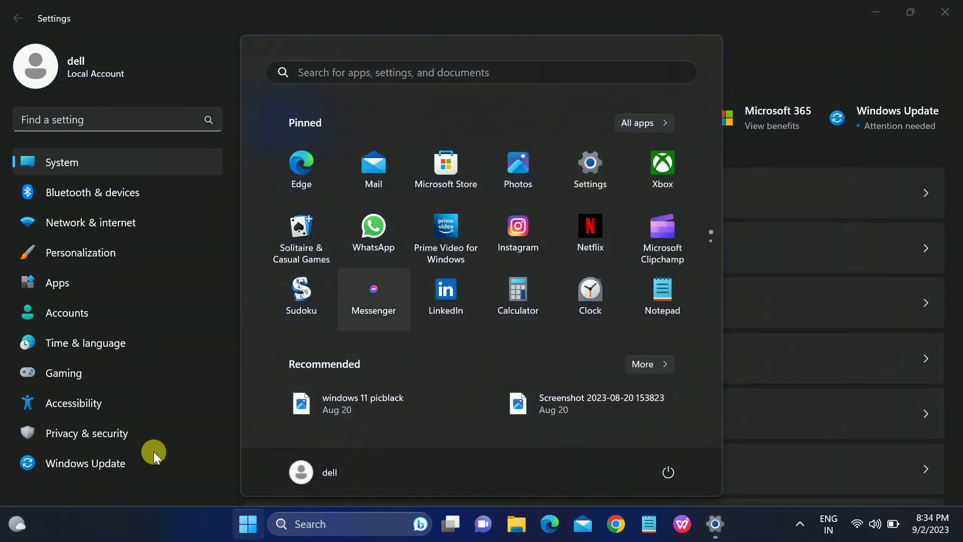
click(96, 440)
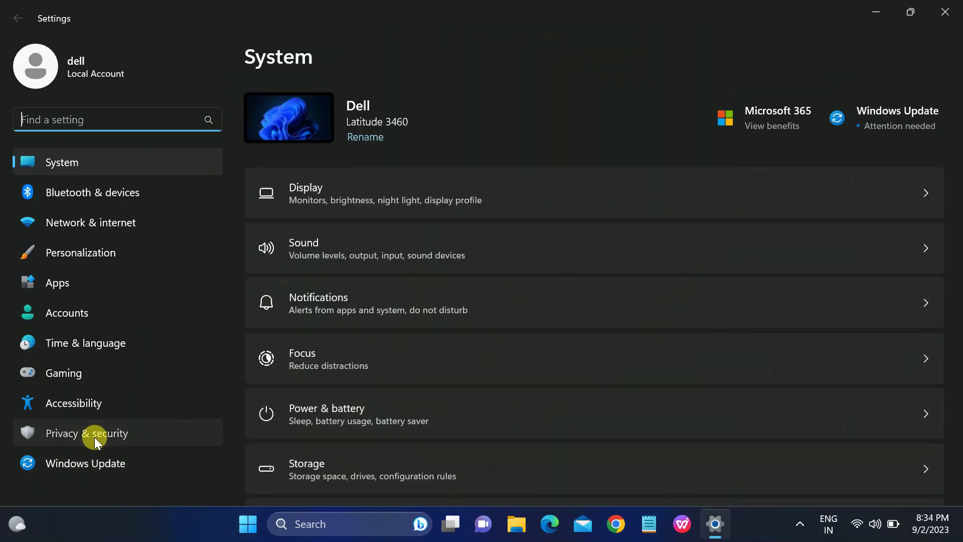
click(98, 441)
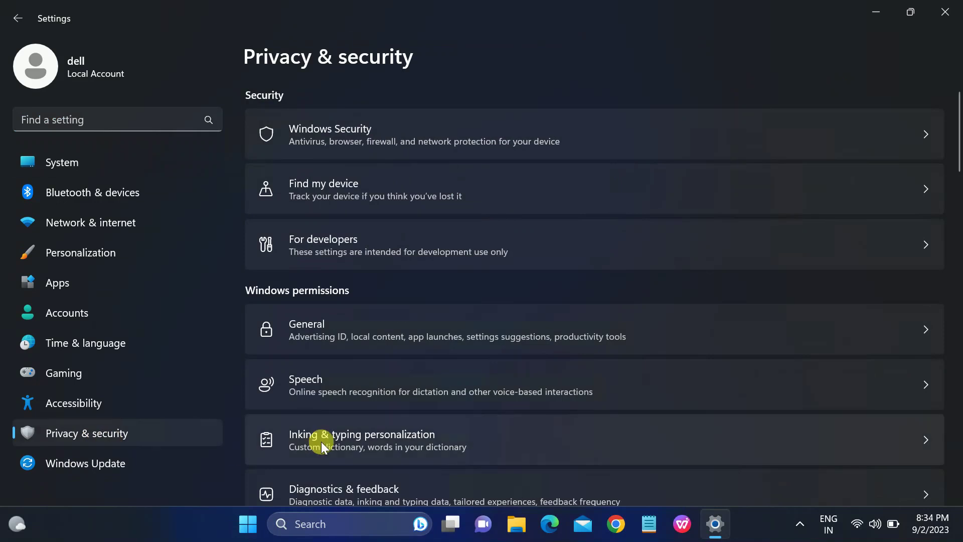
scroll(321, 440, down, 3)
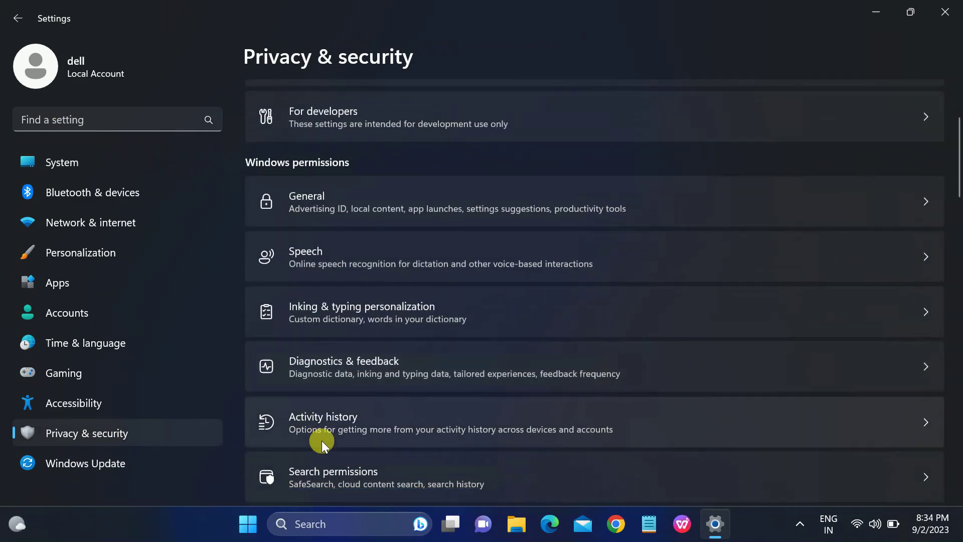
scroll(324, 438, down, 4)
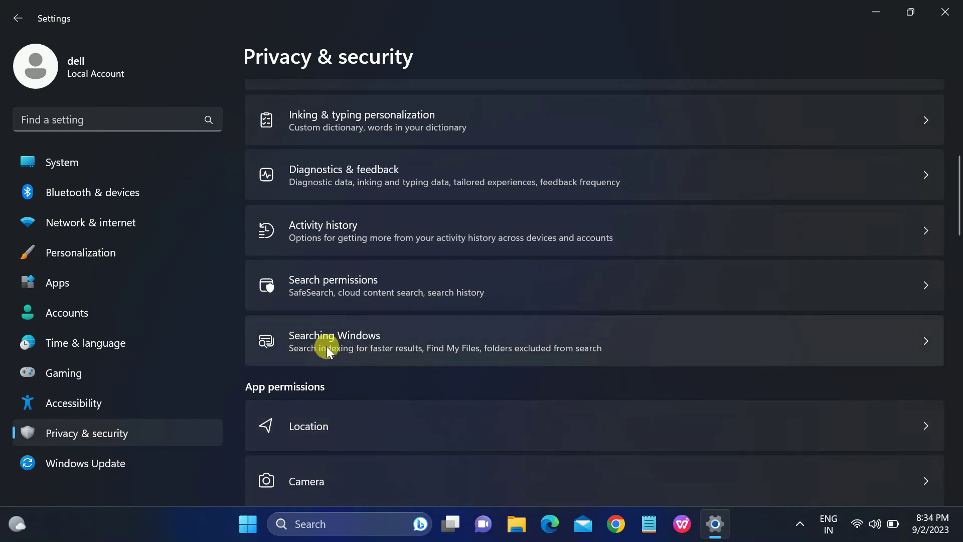
click(361, 336)
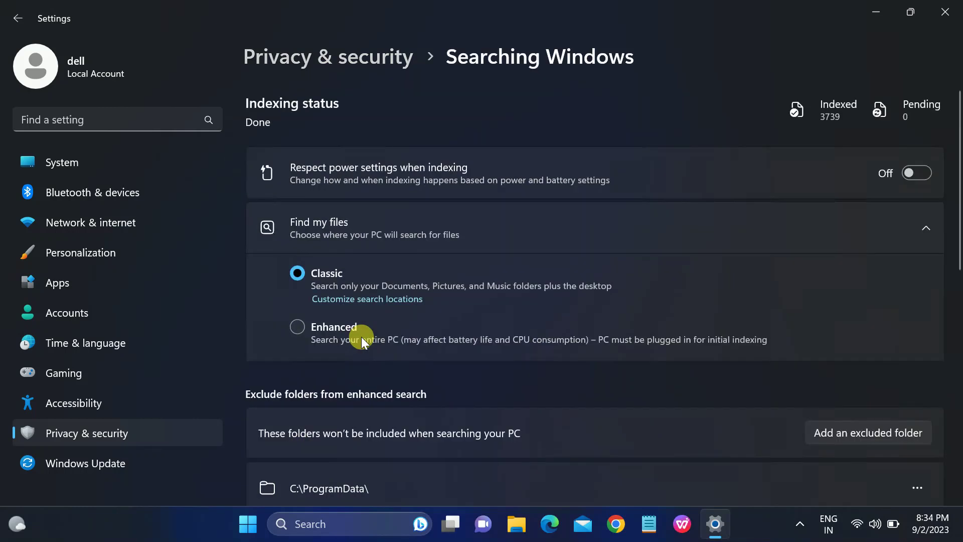
scroll(362, 340, down, 3)
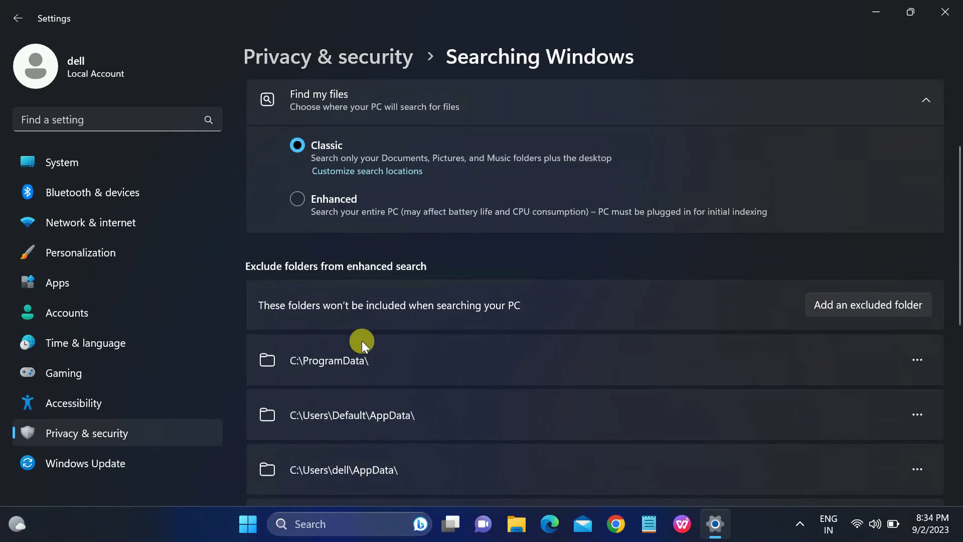
scroll(362, 341, down, 2)
scroll(362, 341, down, 1)
scroll(362, 341, down, 4)
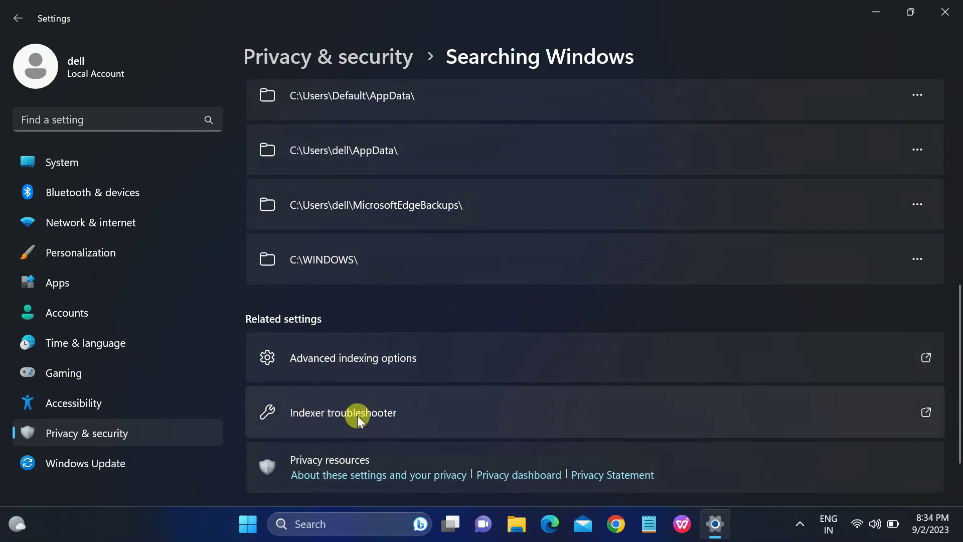
Step: Run the indexer troubleshooter as administrator for 'Can't start a search or see results', then close it
click(718, 417)
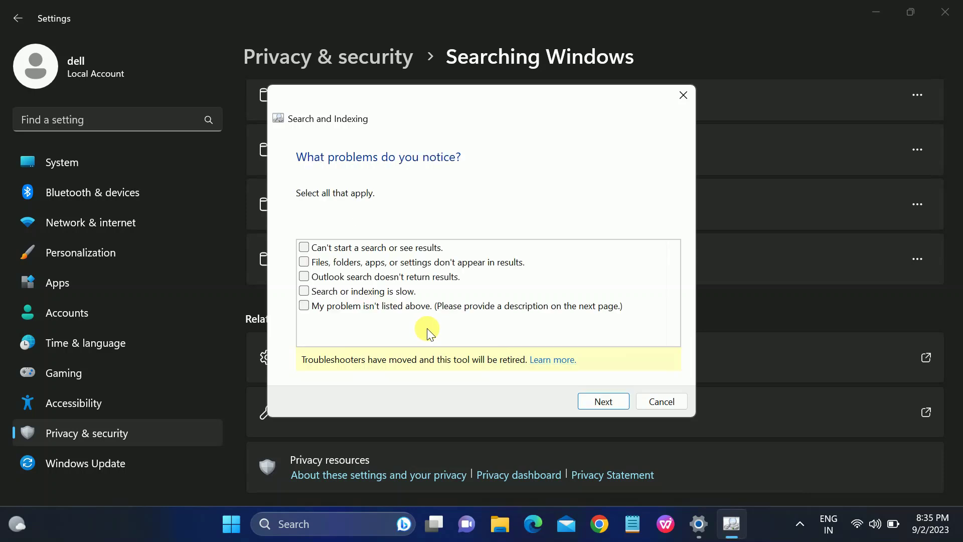
click(303, 248)
click(601, 400)
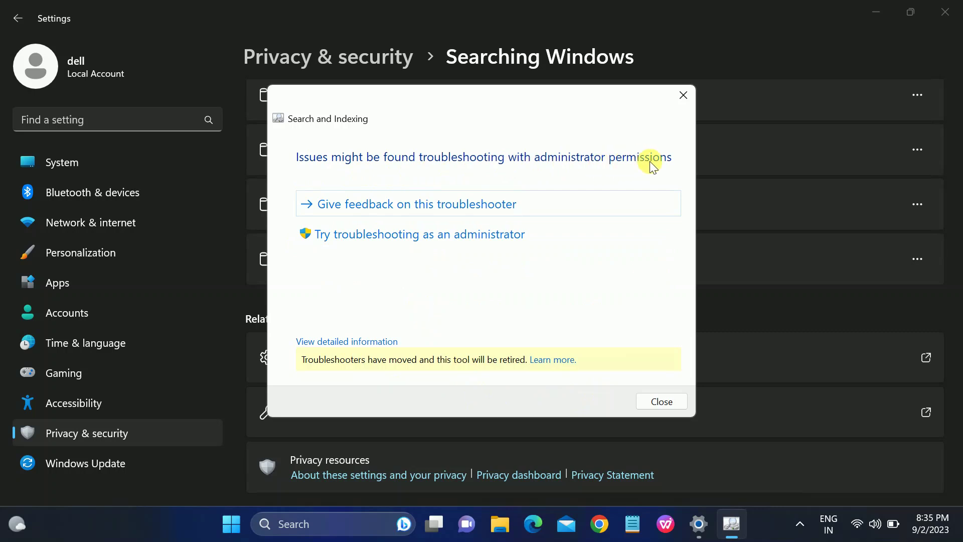
click(382, 234)
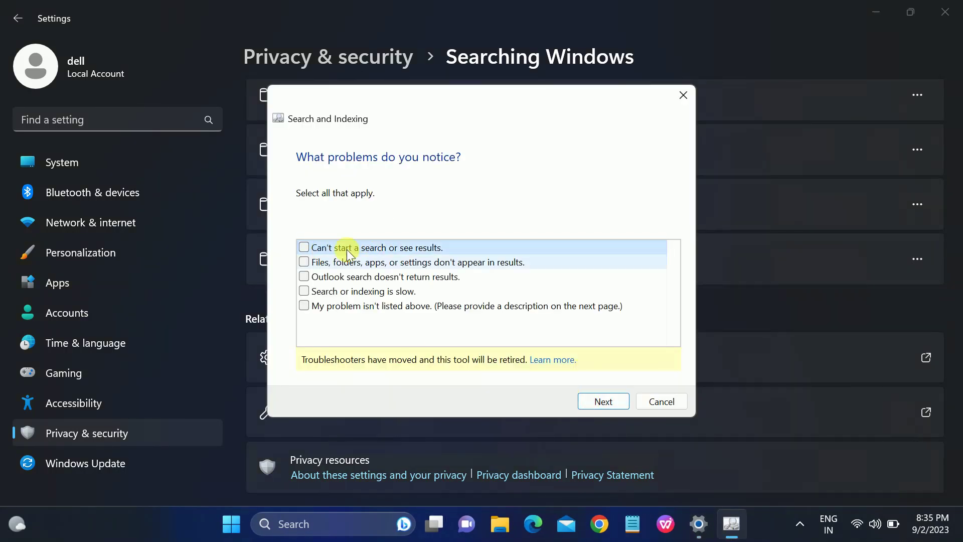
click(304, 249)
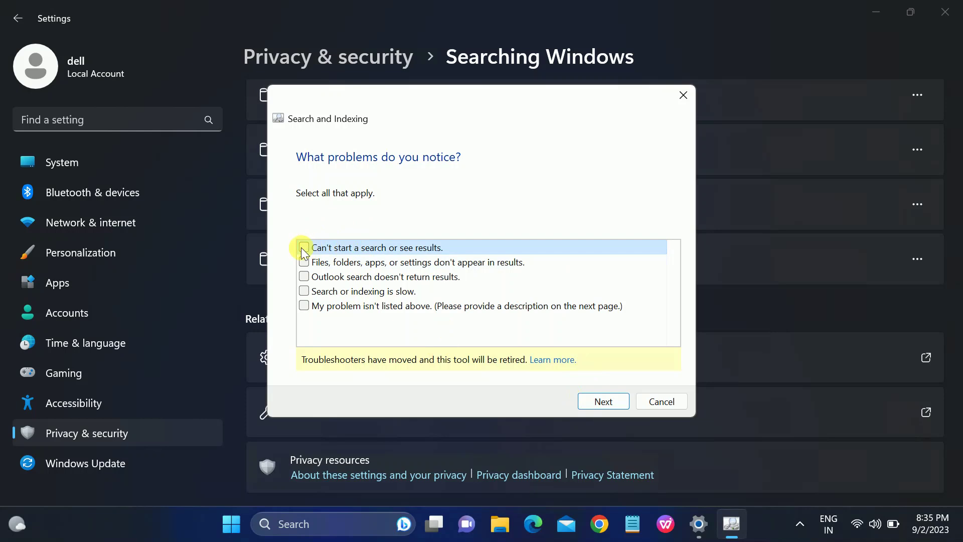
click(585, 402)
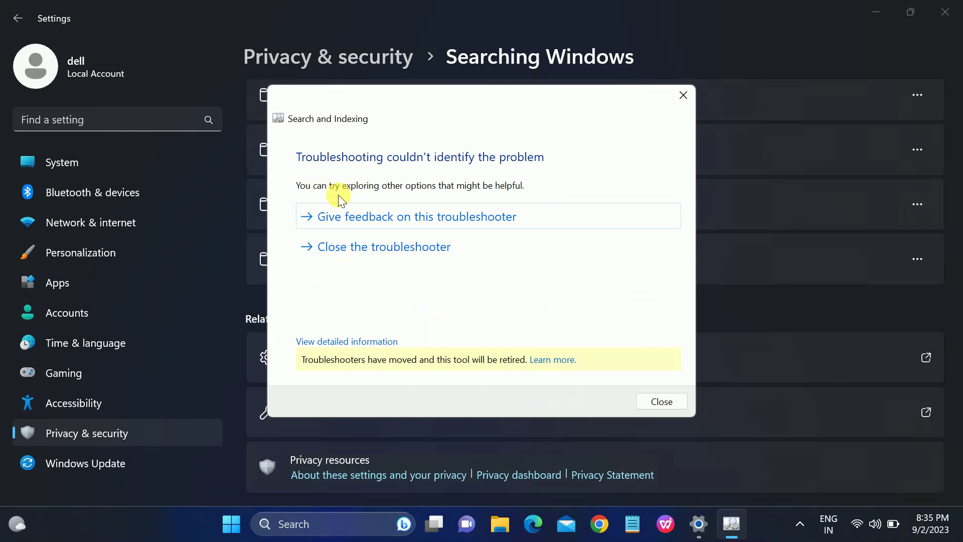
click(649, 402)
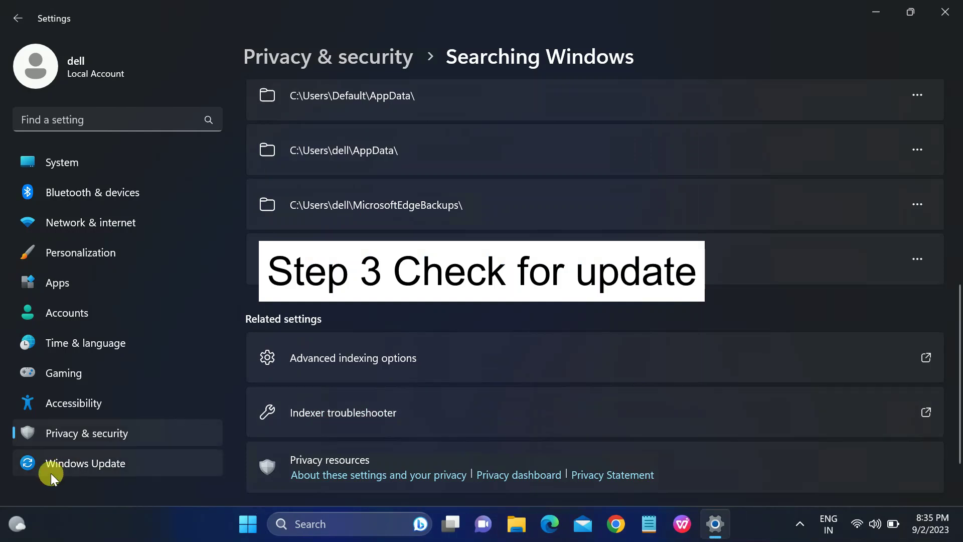
Step: On Windows Update, start downloading all updates, including the 2023-08 update KB4023057
click(108, 468)
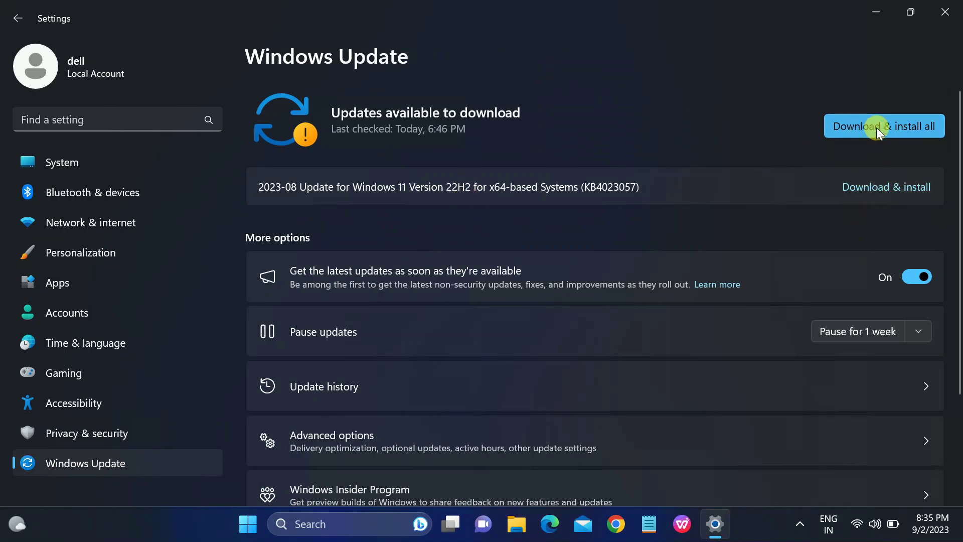
click(891, 127)
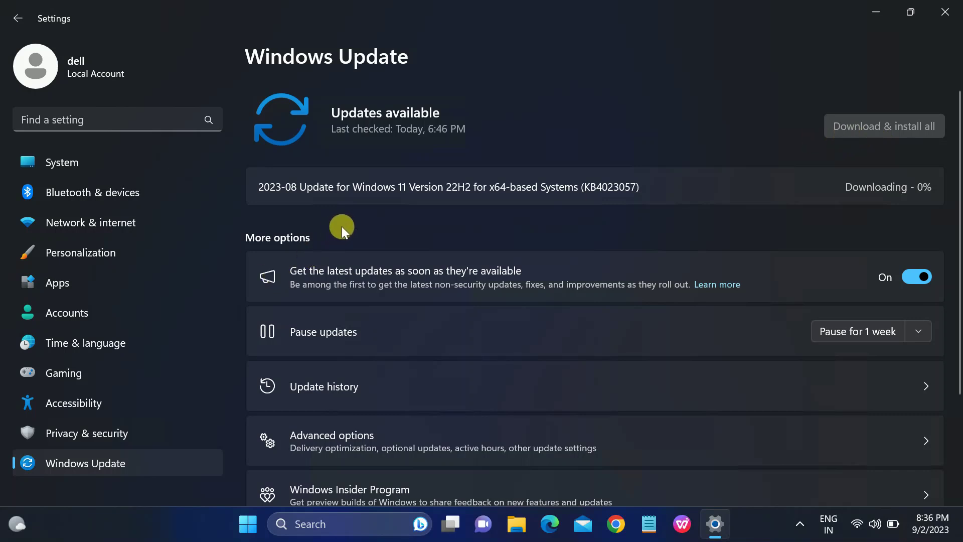
click(248, 526)
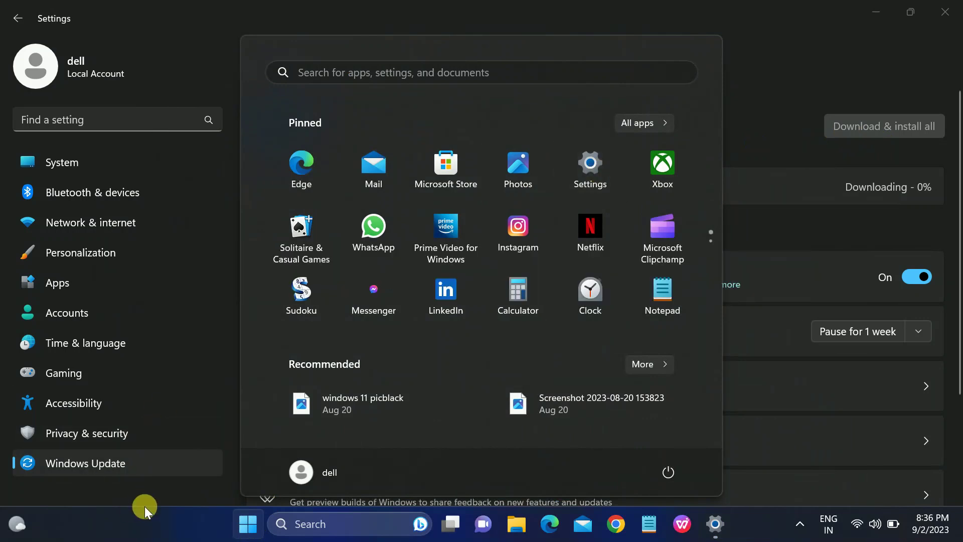
Step: Go back to Privacy & security > Searching Windows and scroll to Related settings
click(90, 437)
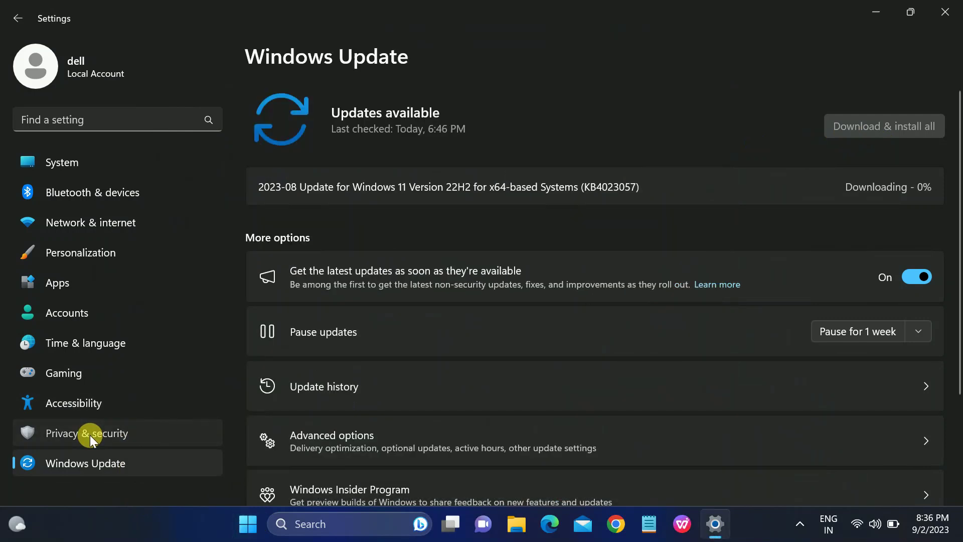
click(91, 437)
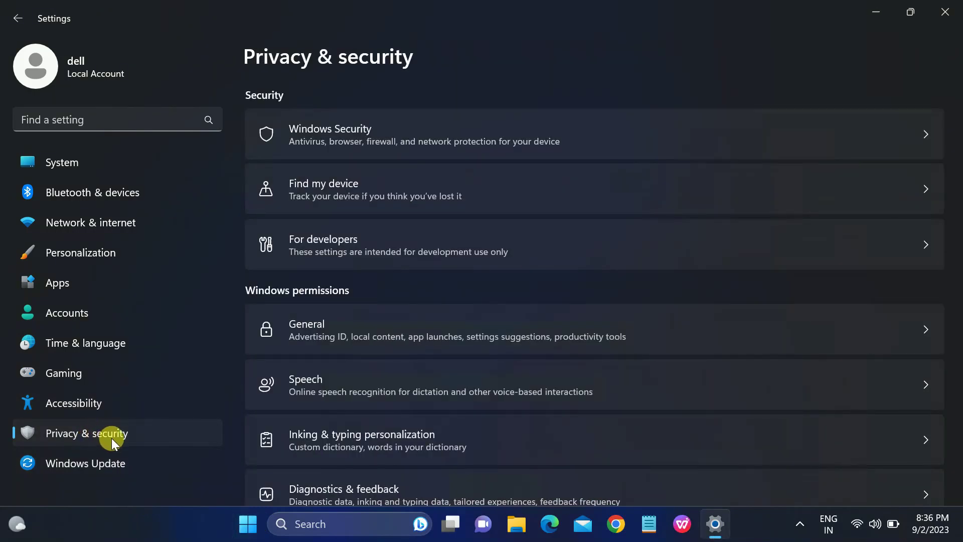
scroll(340, 447, down, 2)
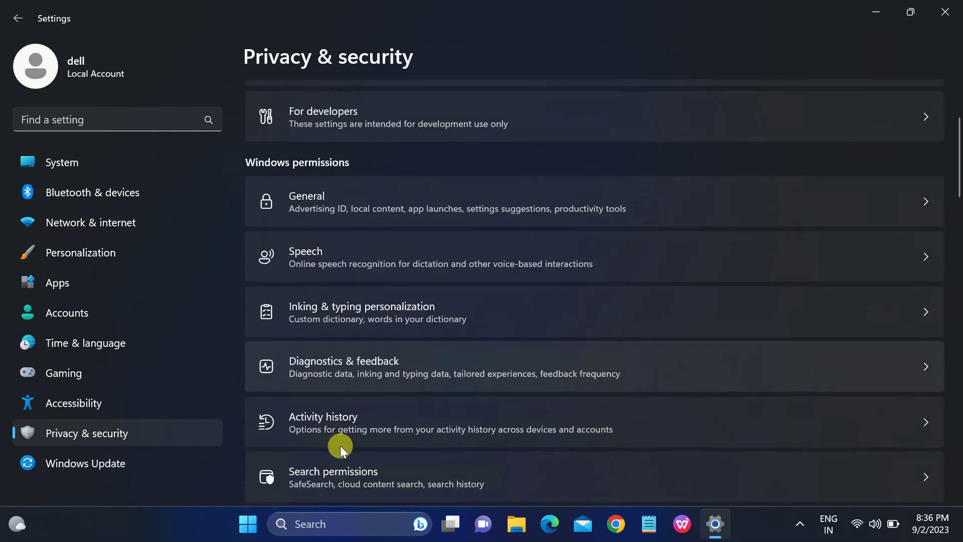
scroll(340, 445, down, 3)
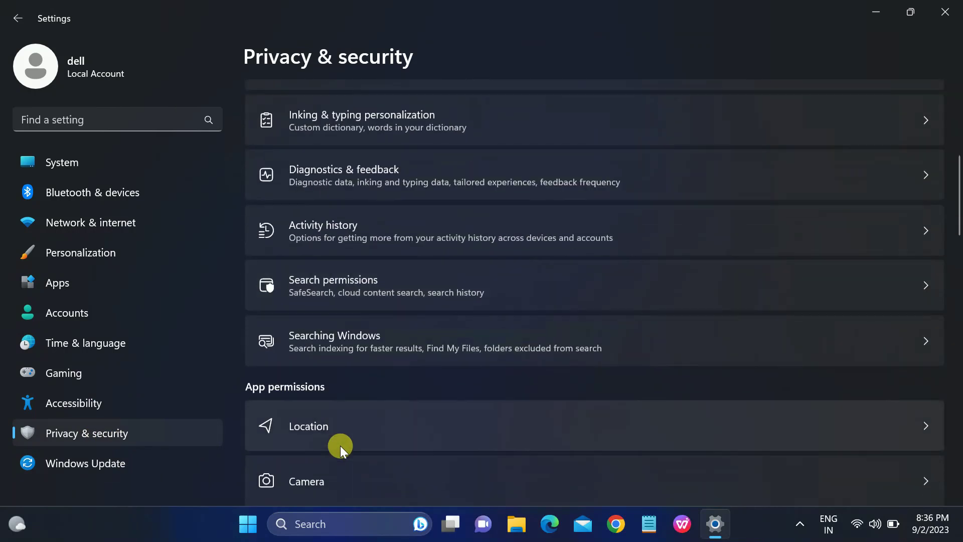
click(395, 354)
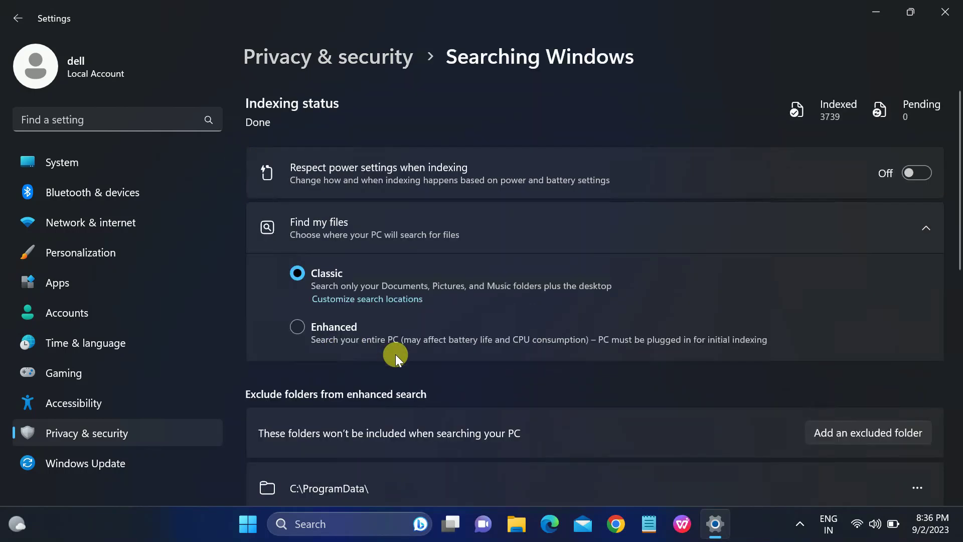
scroll(395, 354, down, 3)
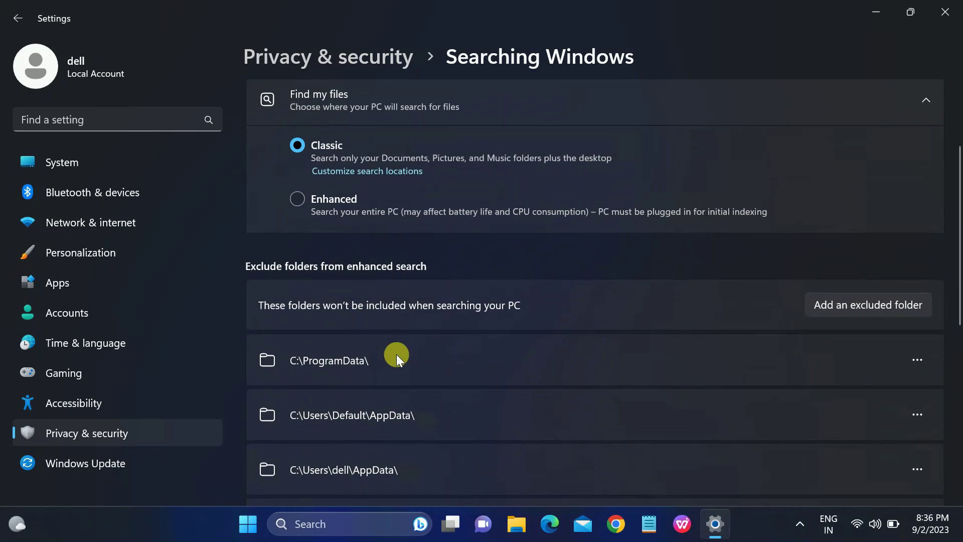
scroll(396, 354, down, 1)
scroll(396, 354, down, 6)
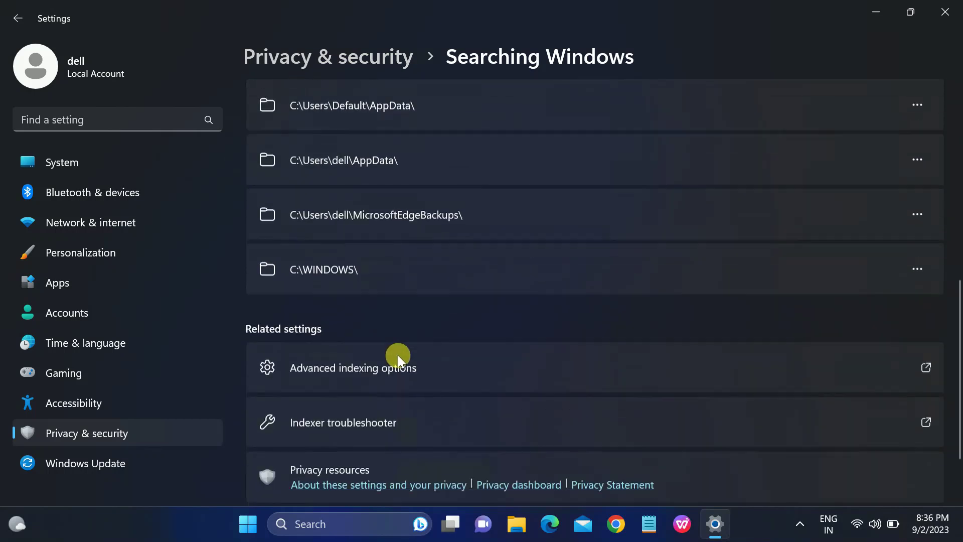
Step: From Advanced indexing options, choose Advanced > Rebuild and confirm rebuilding the search index
click(386, 295)
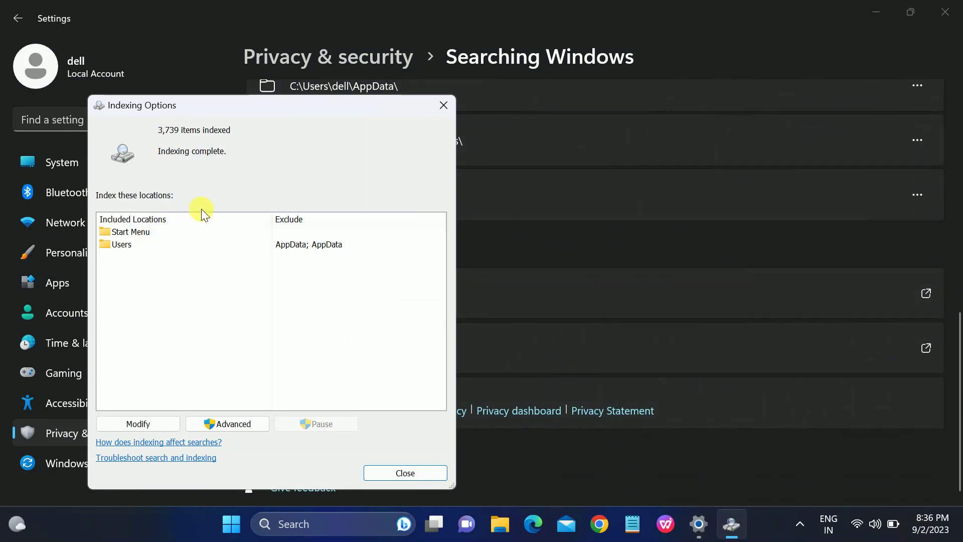
click(228, 424)
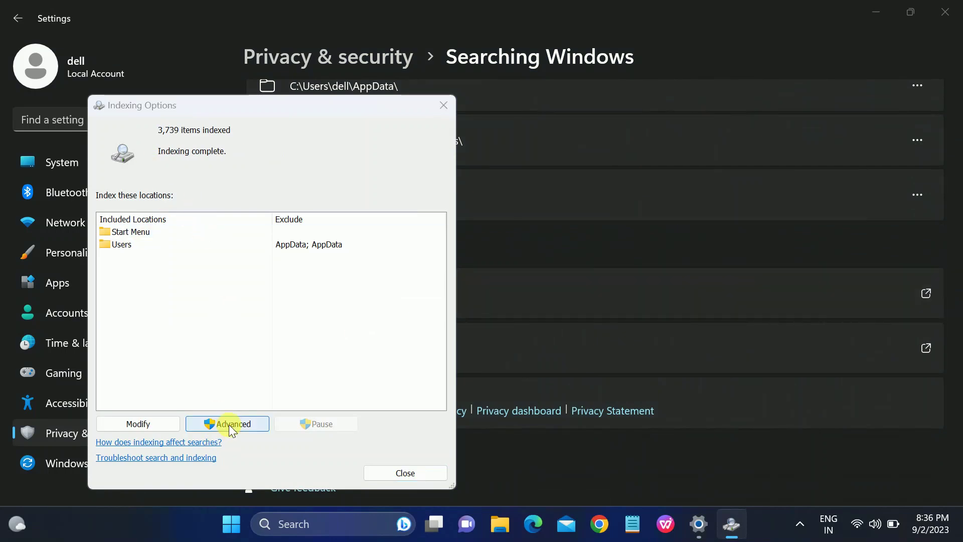
drag(249, 119, 453, 127)
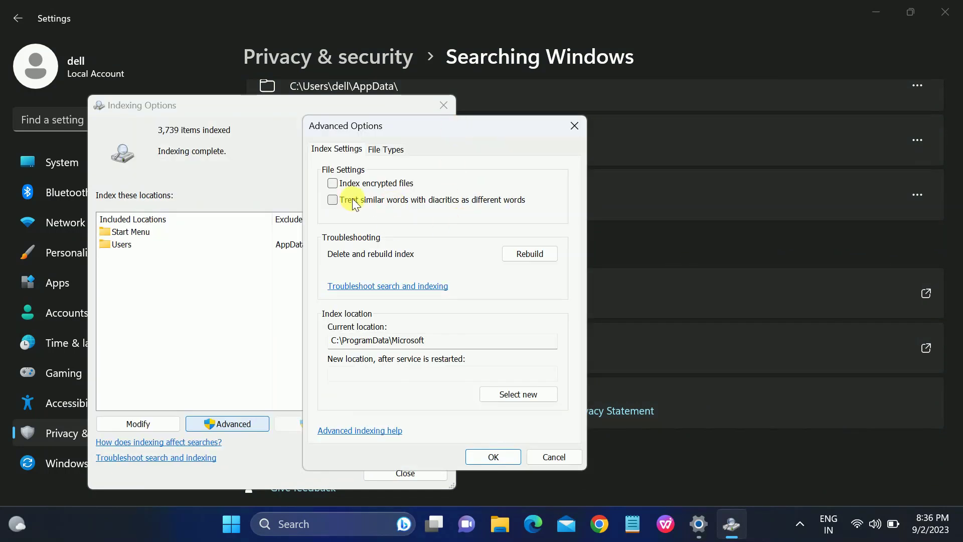
click(516, 258)
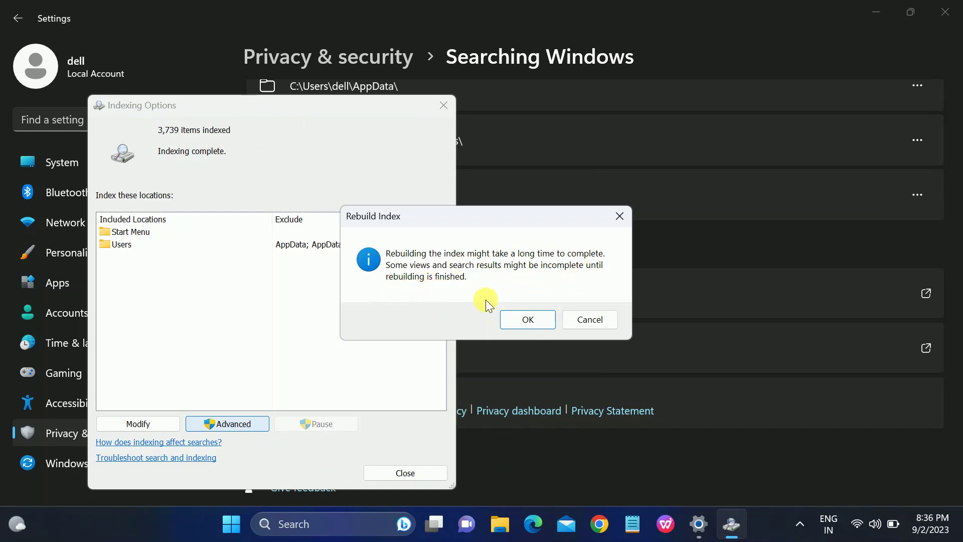
click(524, 319)
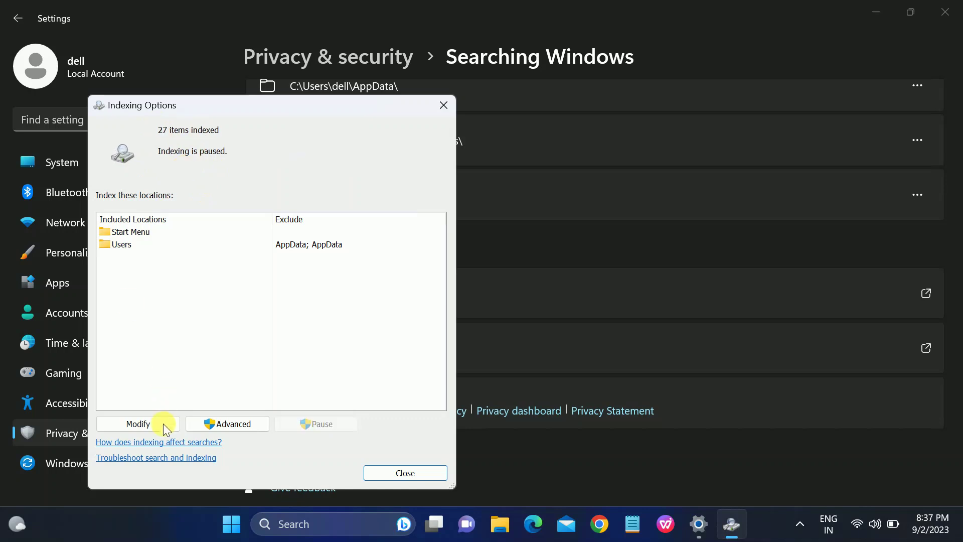
Step: Close Indexing Options once the rebuild has started with 27 items indexed
click(391, 475)
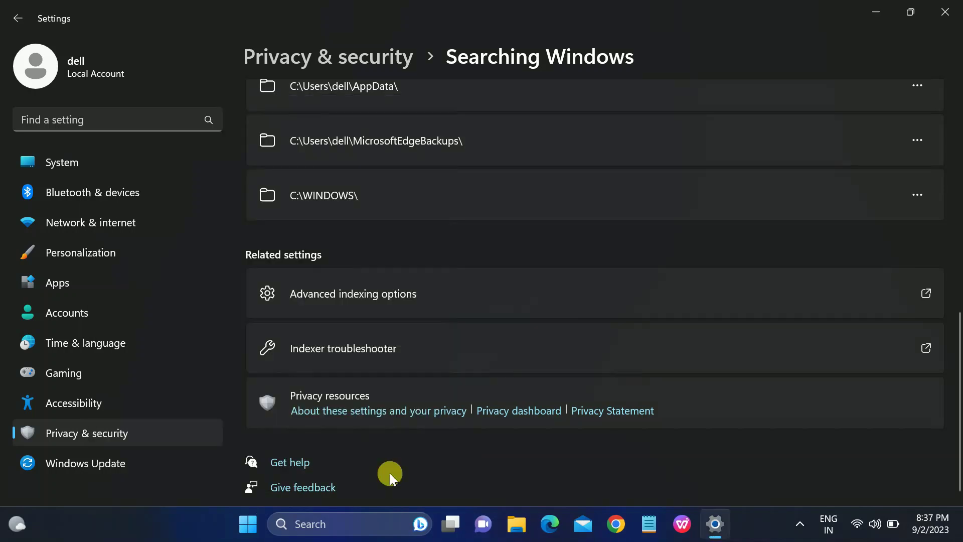
Step: Close the Settings window and refresh the desktop from its right-click menu
click(945, 27)
right_click(444, 277)
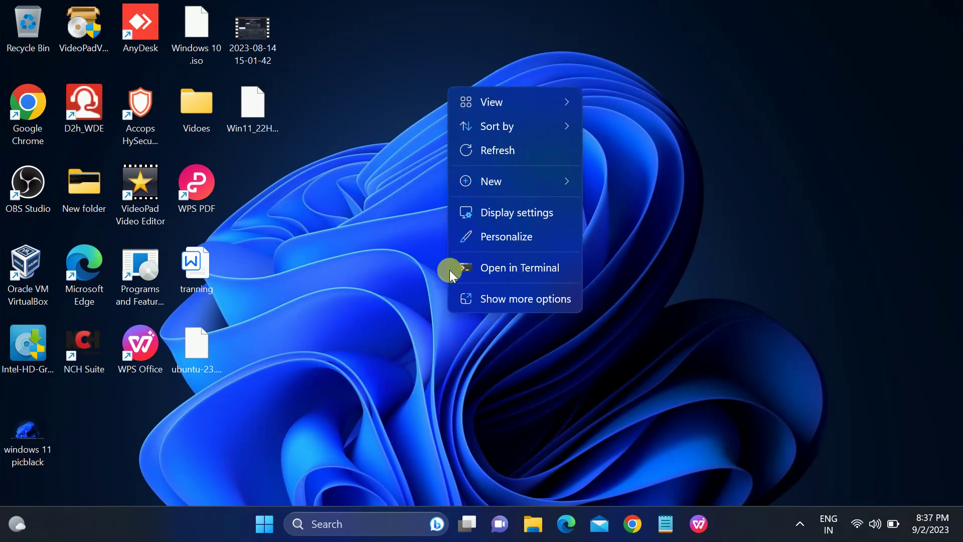
click(501, 158)
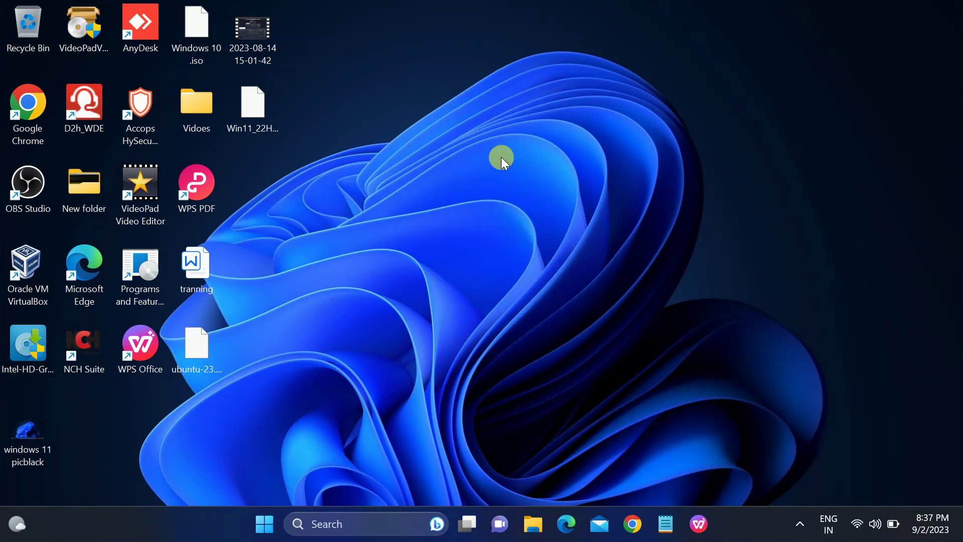